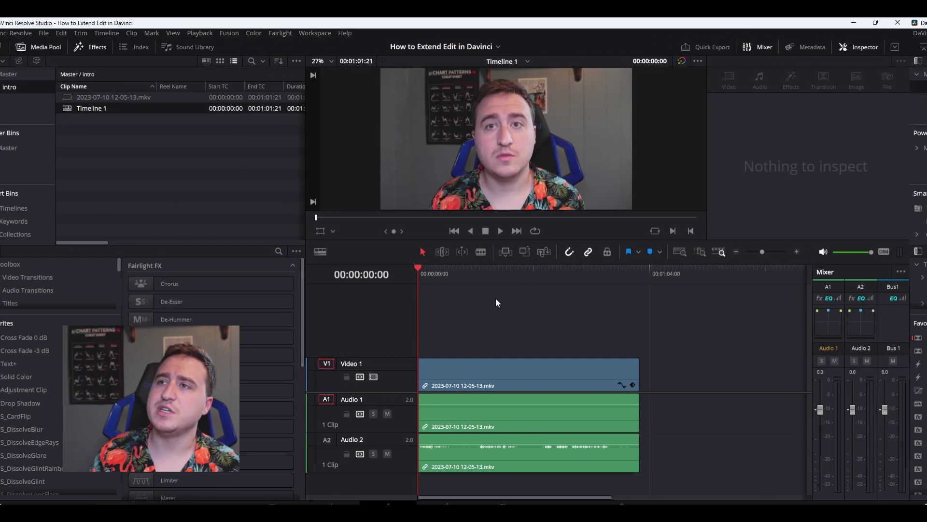
# - Select all intro clips, scrub through them, and make an initial blade cut
pyautogui.hotkey('ctrl', 'a')
pyautogui.moveTo(436, 267); pyautogui.dragTo(543, 278)
pyautogui.hotkey('ctrl', 'b')
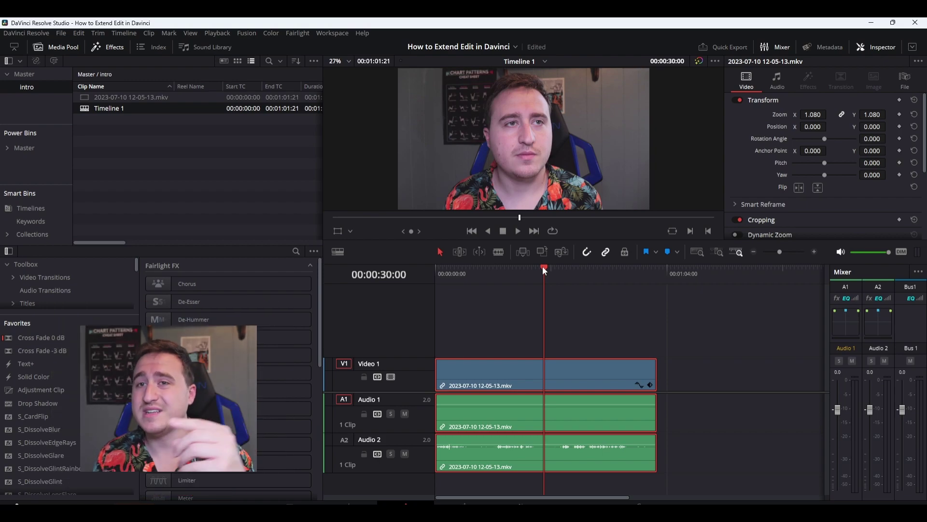
# - Cut all tracks at 00:00:04:40, move the remainder far right, and play the short intro
pyautogui.moveTo(546, 265)
pyautogui.mouseDown()
pyautogui.moveTo(433, 282)
pyautogui.moveTo(556, 287)
pyautogui.moveTo(452, 295)
pyautogui.mouseUp()
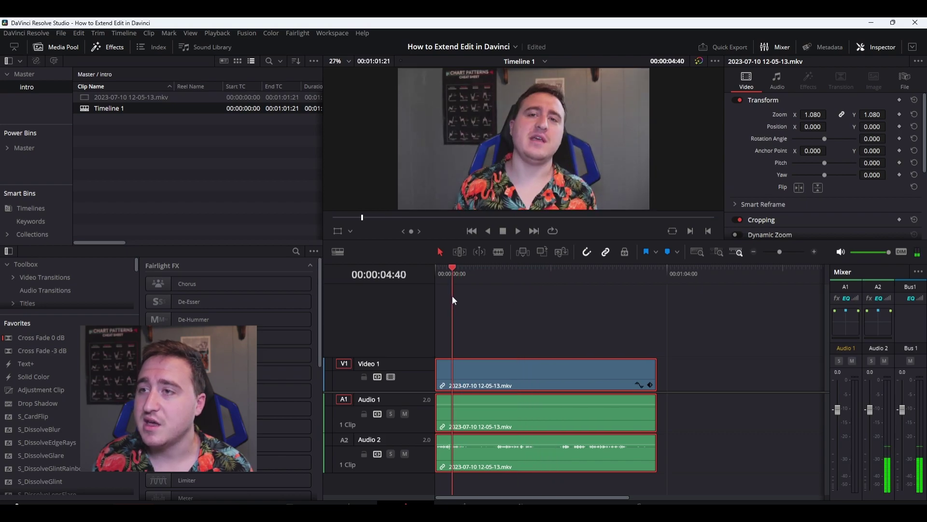
pyautogui.hotkey('ctrl', 'b')
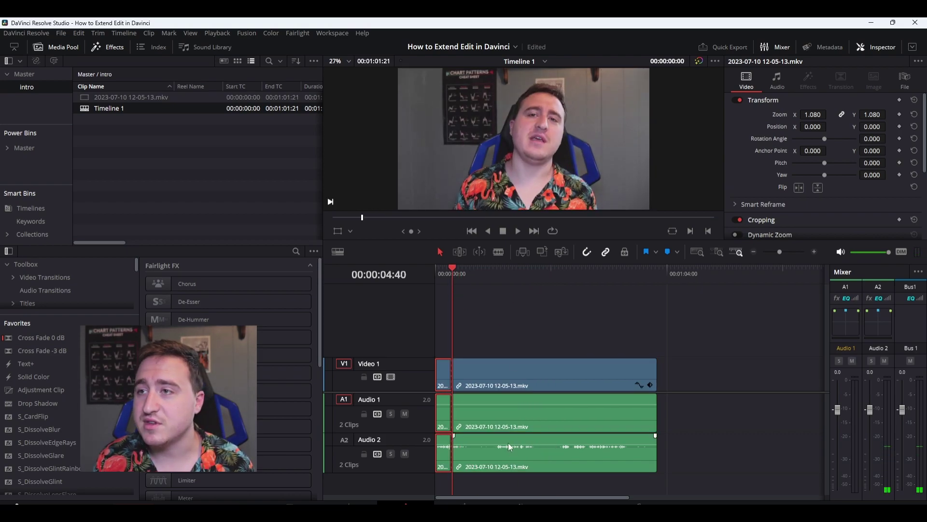
pyautogui.click(512, 379)
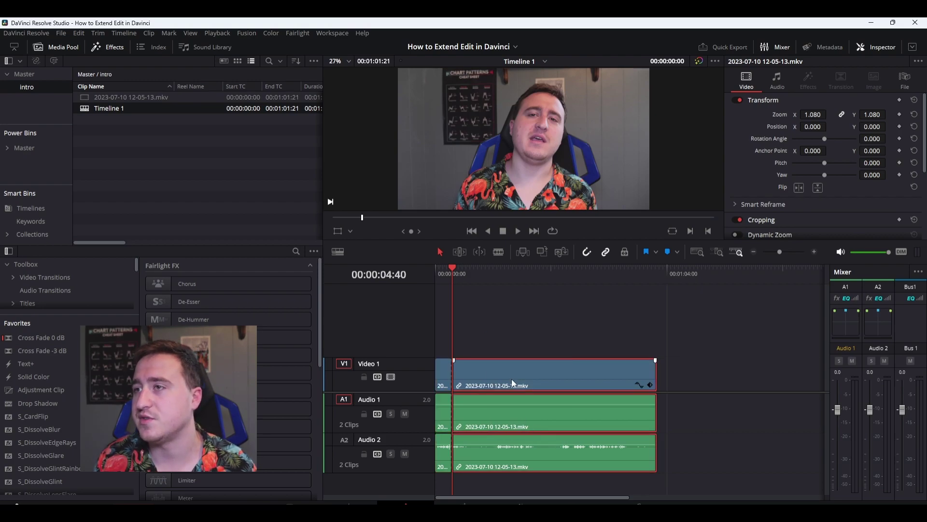
pyautogui.moveTo(512, 379); pyautogui.dragTo(848, 394)
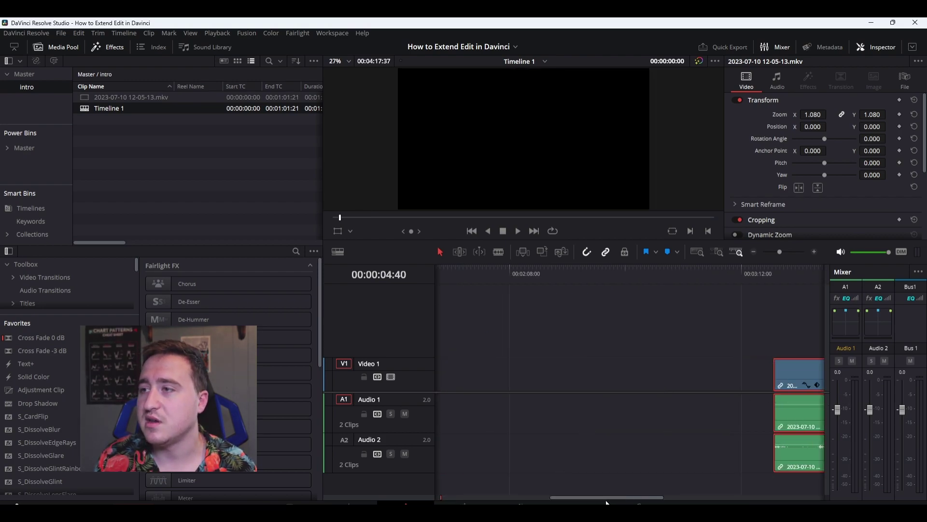
pyautogui.moveTo(606, 497); pyautogui.dragTo(396, 478)
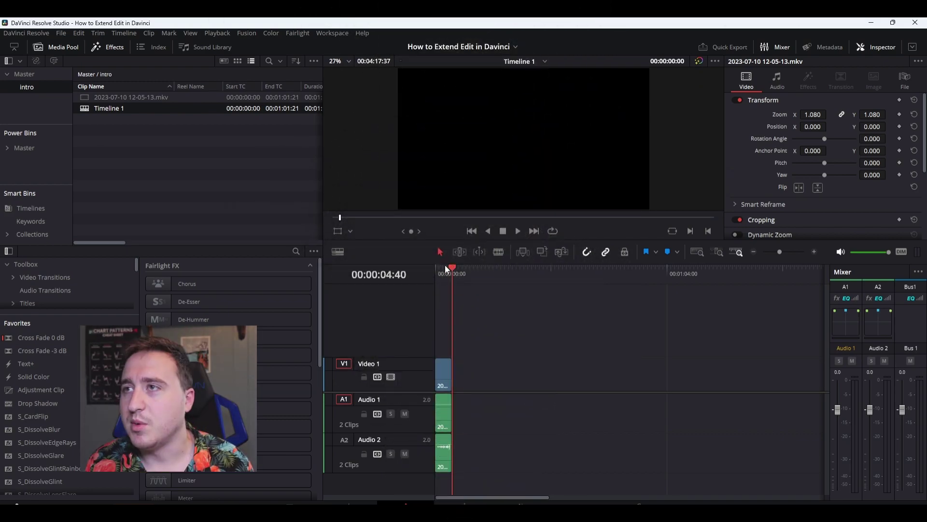
pyautogui.click(517, 231)
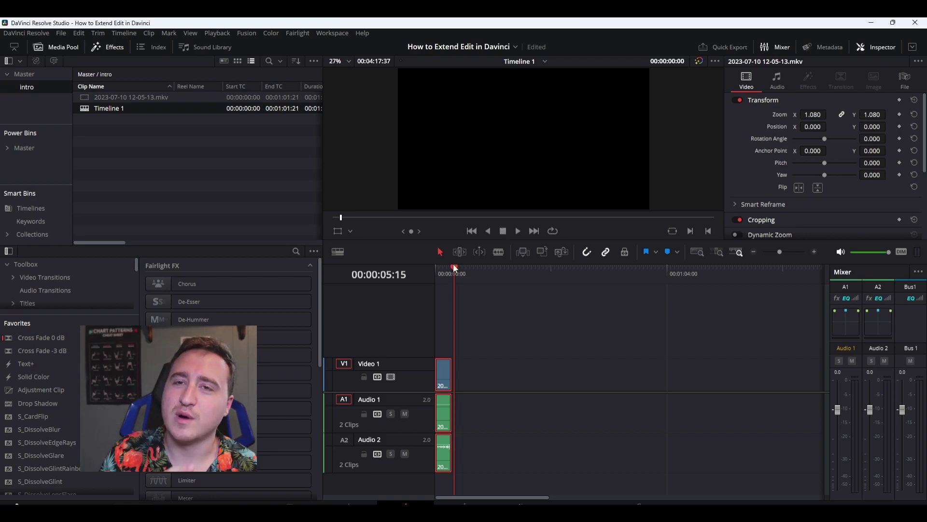
pyautogui.moveTo(455, 266); pyautogui.dragTo(411, 276)
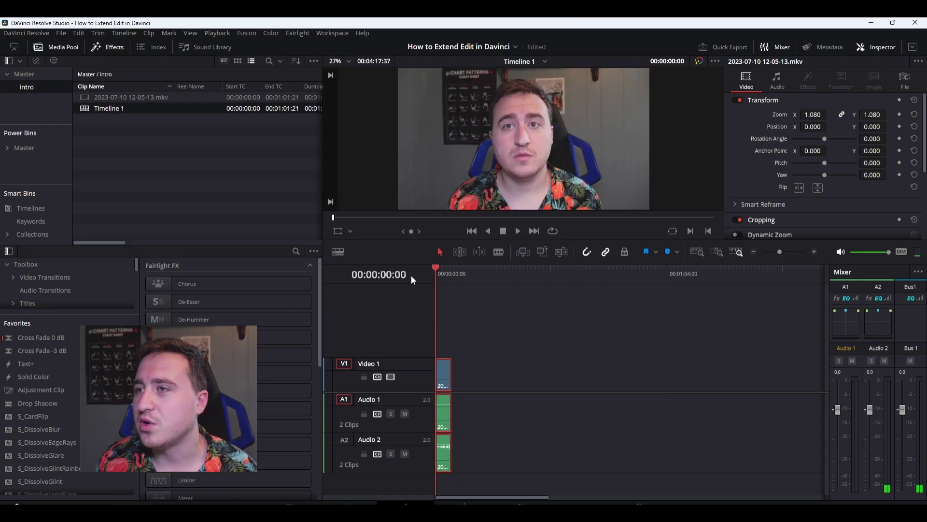
pyautogui.click(814, 250)
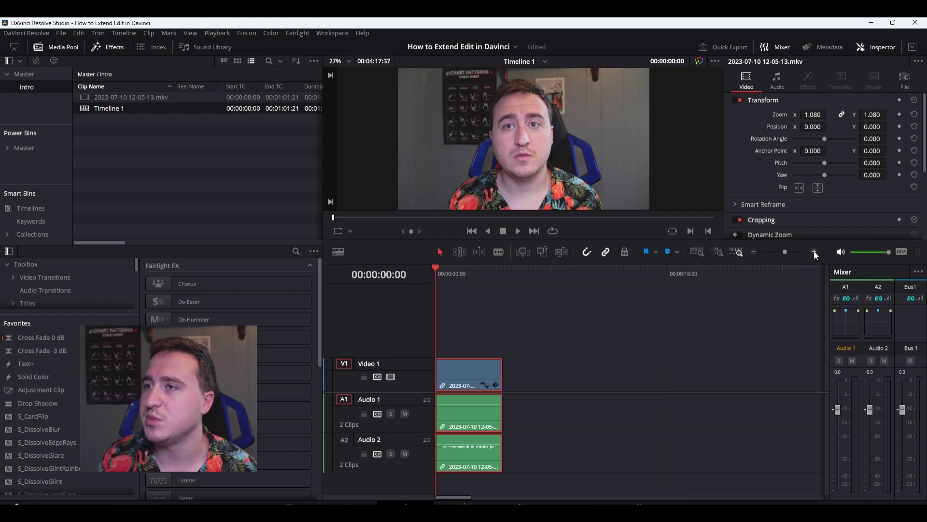
pyautogui.click(533, 275)
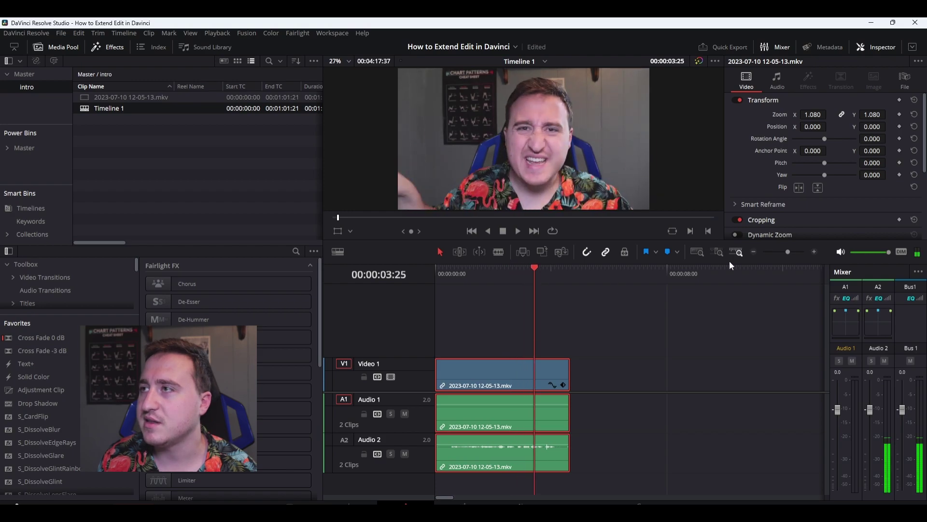
pyautogui.click(815, 251)
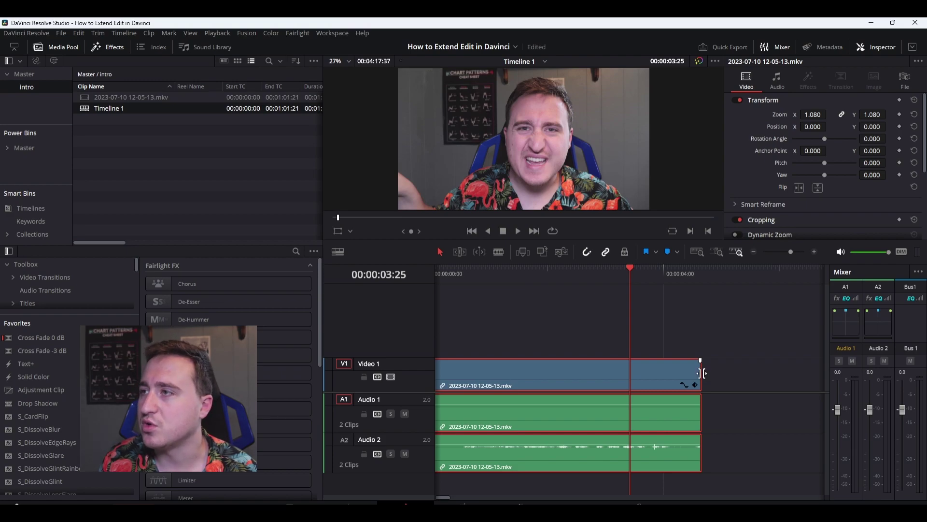
# - Extend the intro's video and both audio clips right to a shared end, then deselect them
pyautogui.moveTo(702, 373); pyautogui.dragTo(756, 379)
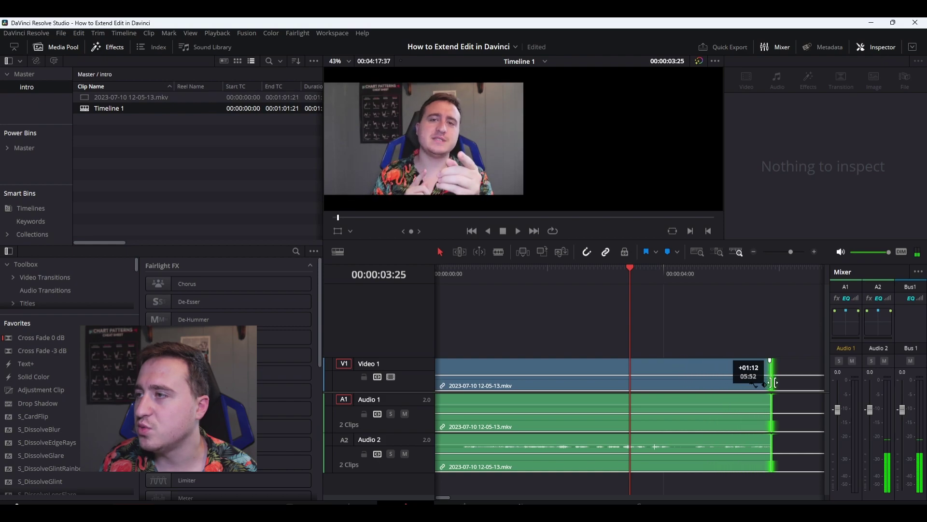
pyautogui.moveTo(755, 378); pyautogui.dragTo(793, 379)
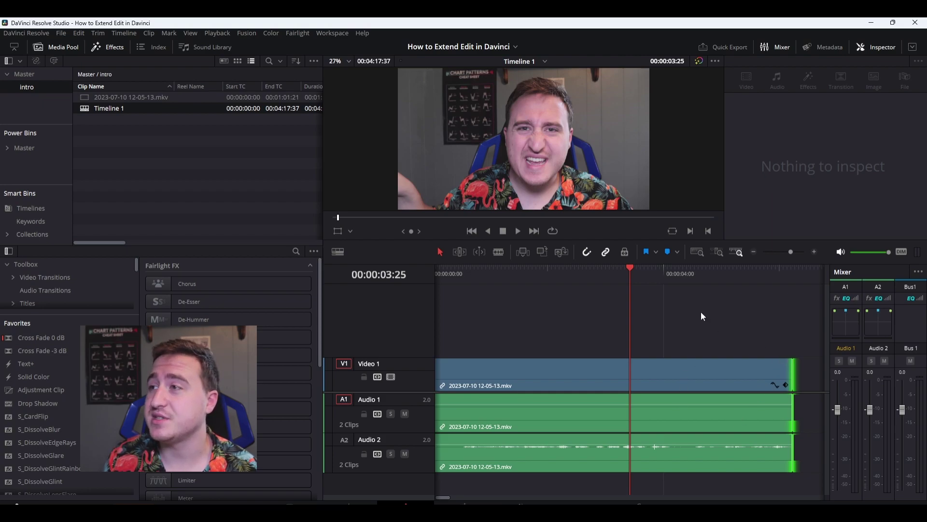
pyautogui.moveTo(671, 303); pyautogui.dragTo(721, 500)
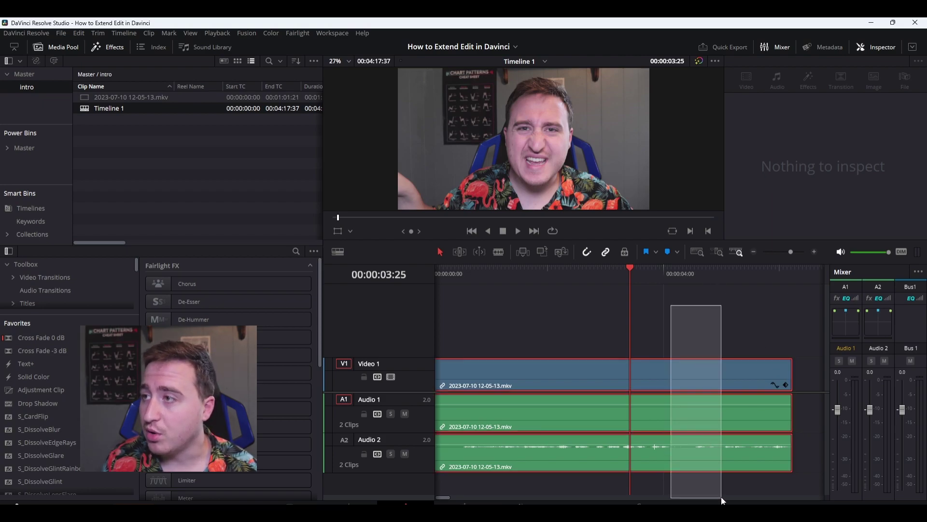
pyautogui.click(681, 324)
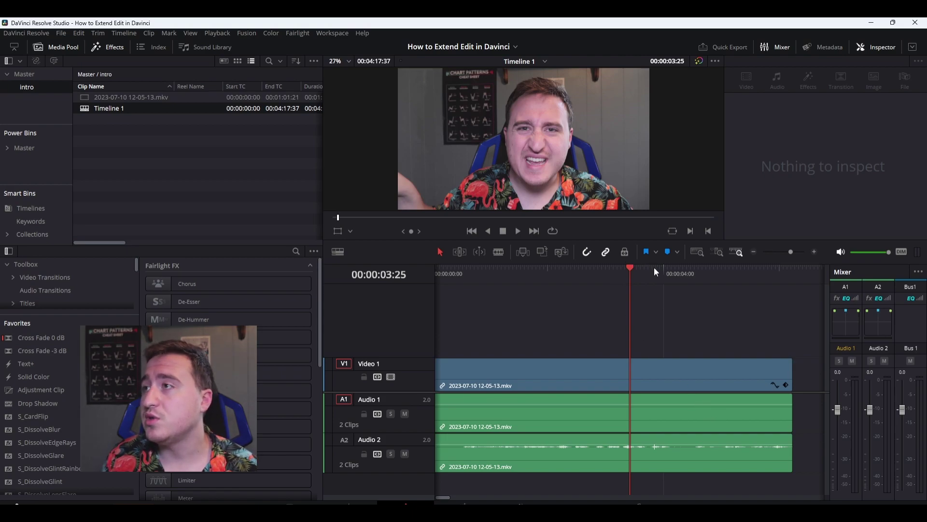
pyautogui.moveTo(654, 455)
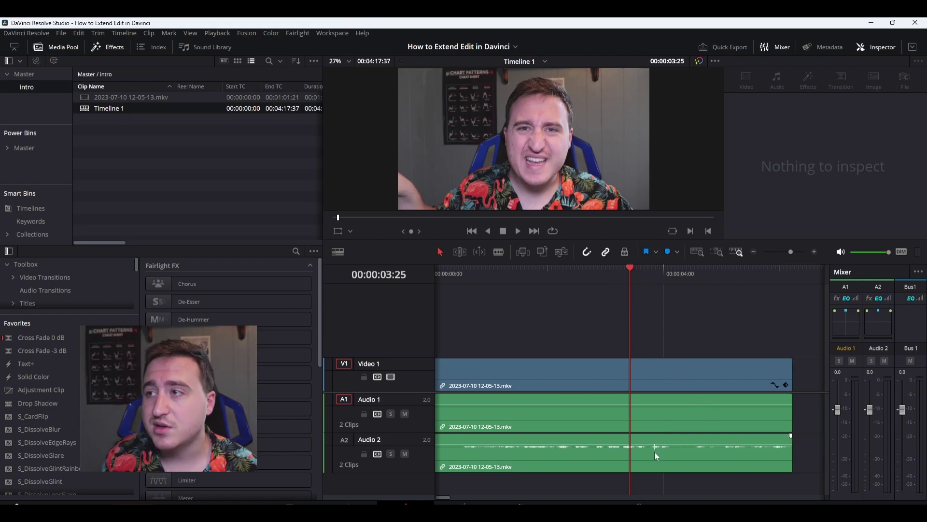
pyautogui.click(667, 366)
pyautogui.click(656, 308)
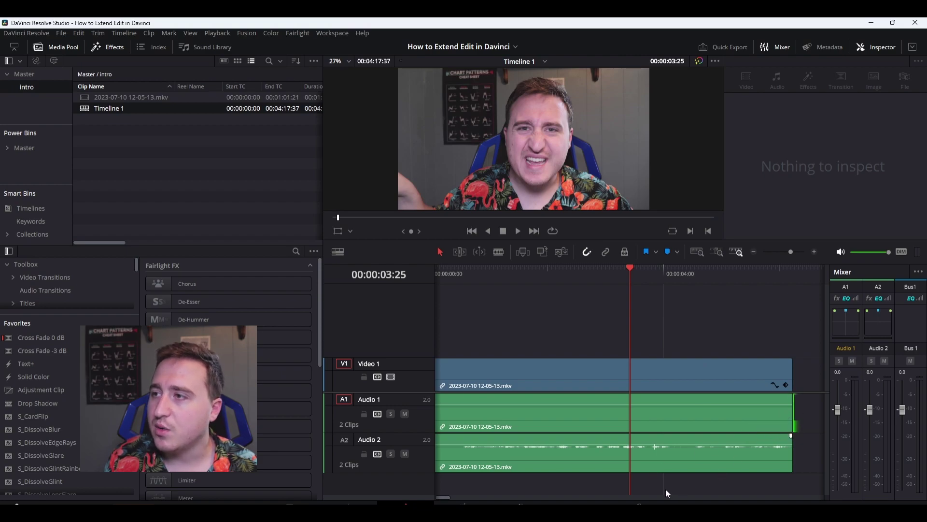
pyautogui.moveTo(666, 490); pyautogui.dragTo(726, 406)
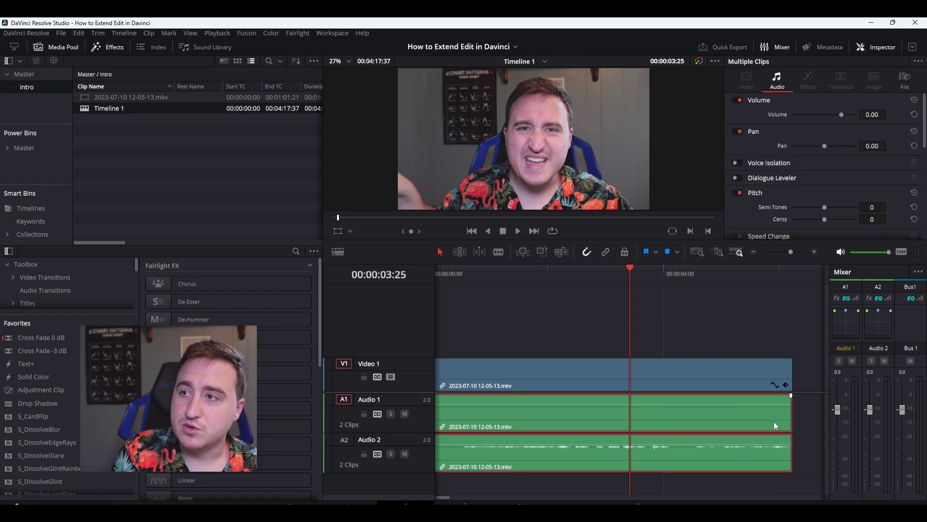
pyautogui.hotkey('ctrl', 'b')
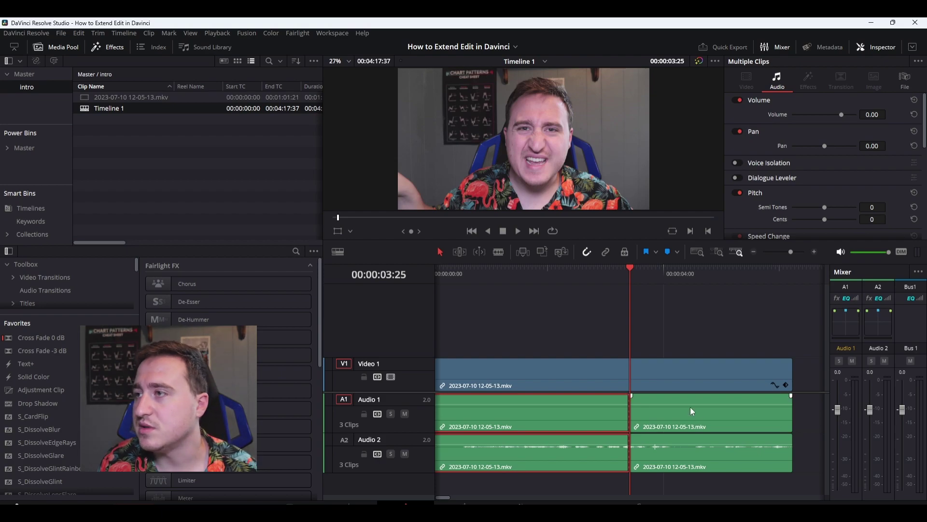
pyautogui.click(703, 467)
pyautogui.press('Delete')
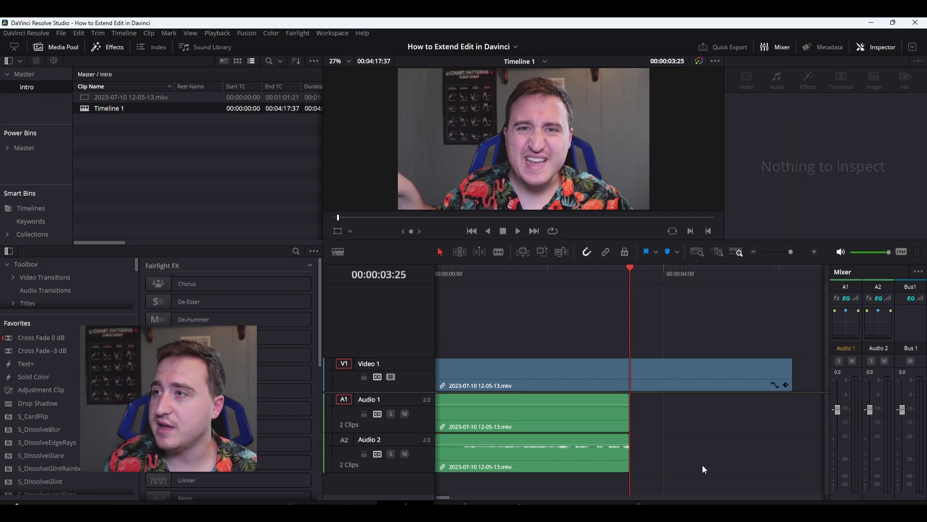
pyautogui.press('space')
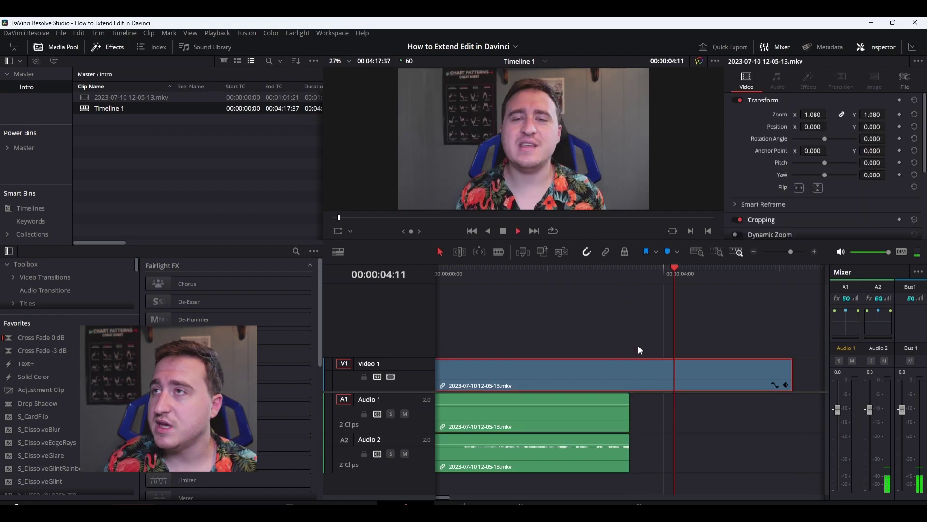
pyautogui.click(752, 251)
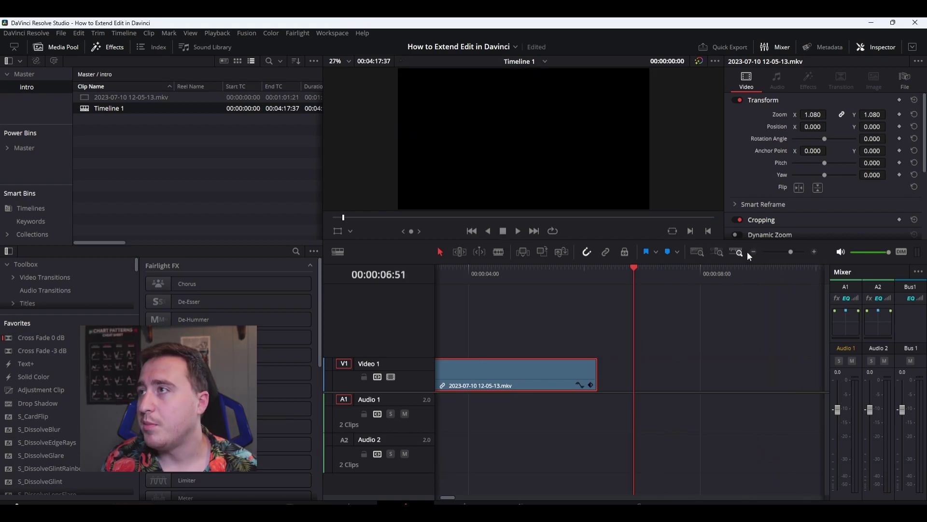
pyautogui.click(752, 251)
pyautogui.click(814, 252)
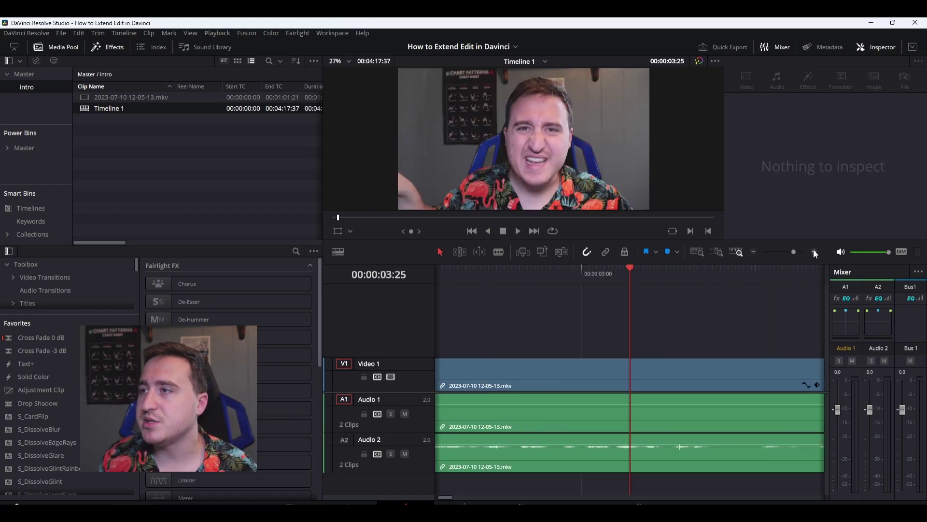
pyautogui.click(741, 252)
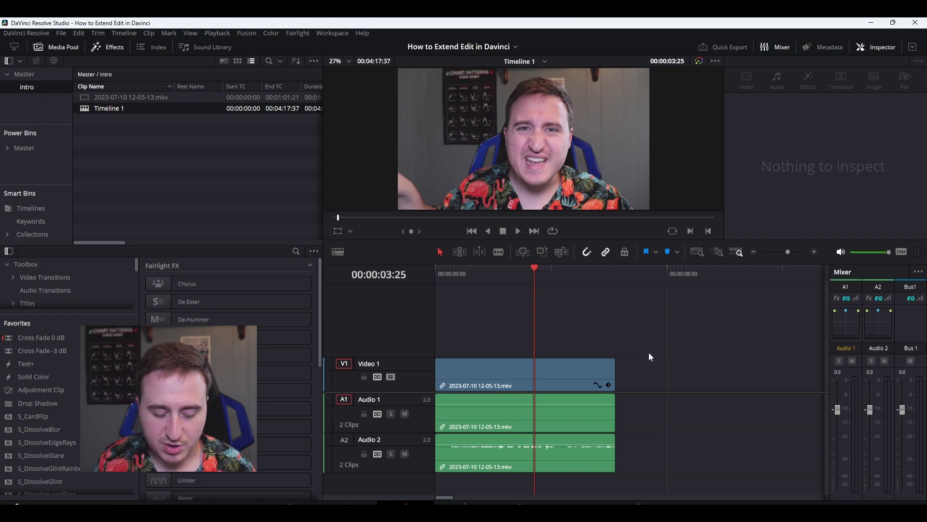
# - Undo the last extension, turn off Linked Selection, and extend only the V1 clip past the audio
pyautogui.hotkey('ctrl', 'z')
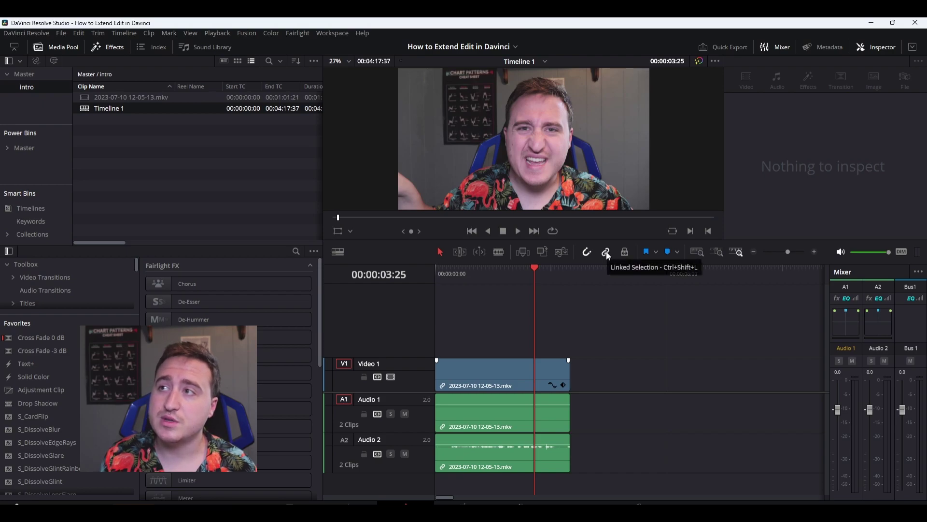
pyautogui.click(606, 252)
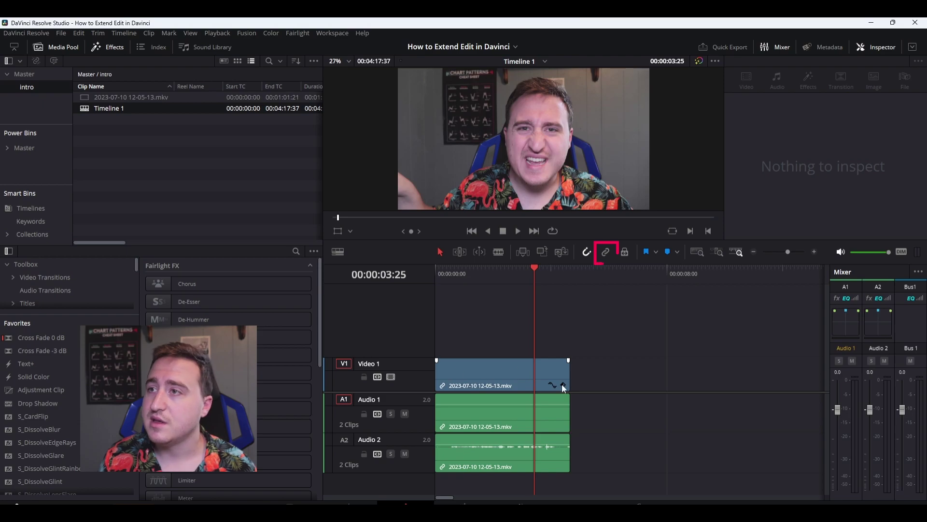
pyautogui.click(571, 373)
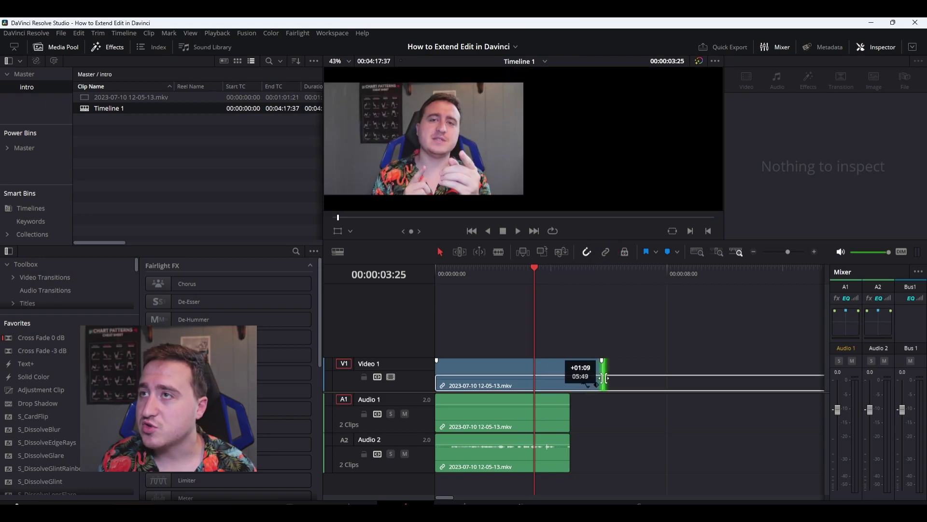
pyautogui.moveTo(604, 377); pyautogui.dragTo(642, 380)
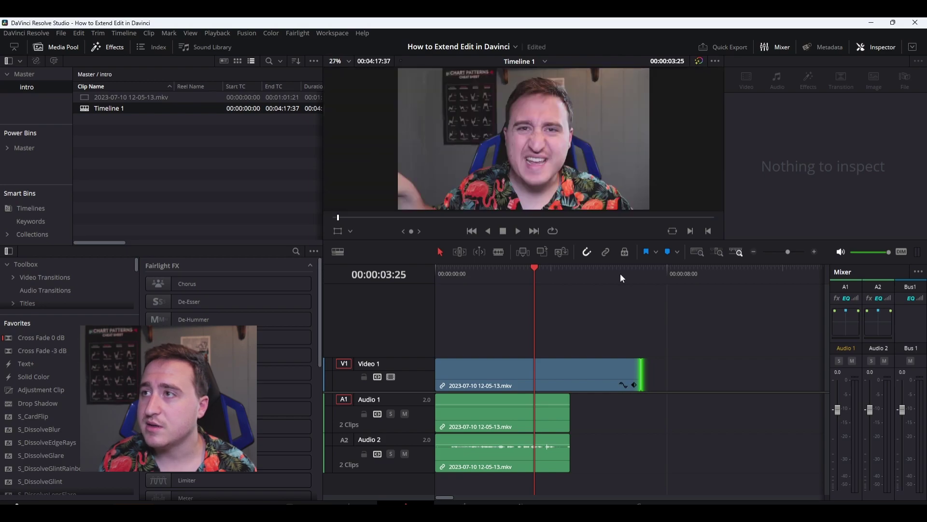
# - Place the playhead just before the video clip's new end and play from there
pyautogui.click(641, 274)
pyautogui.click(632, 267)
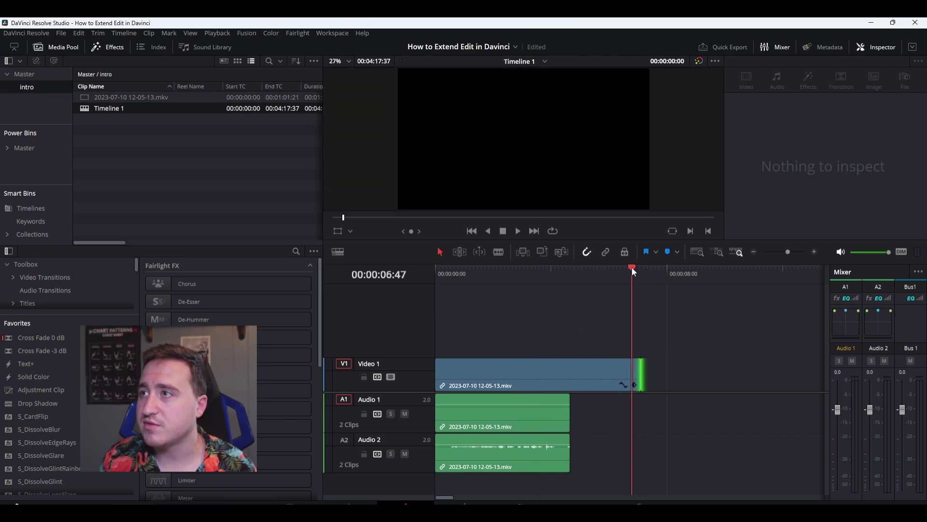
pyautogui.press('space')
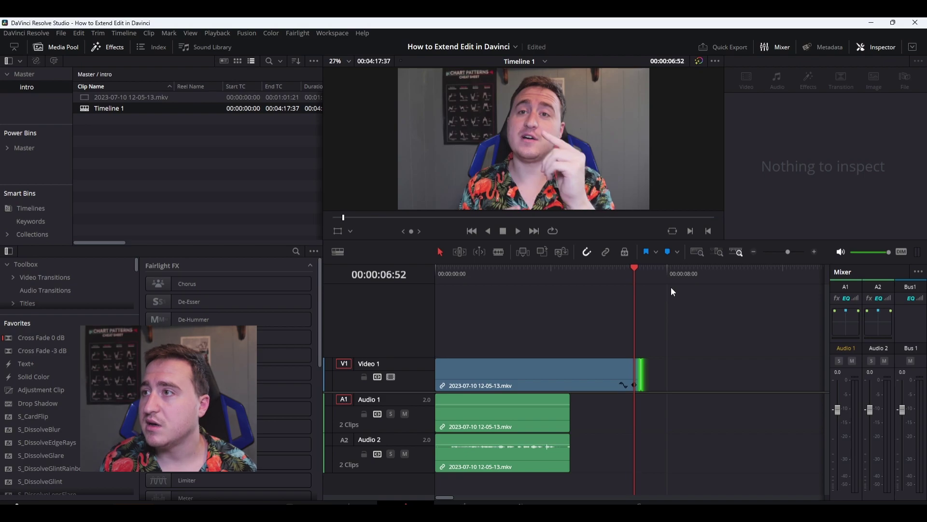